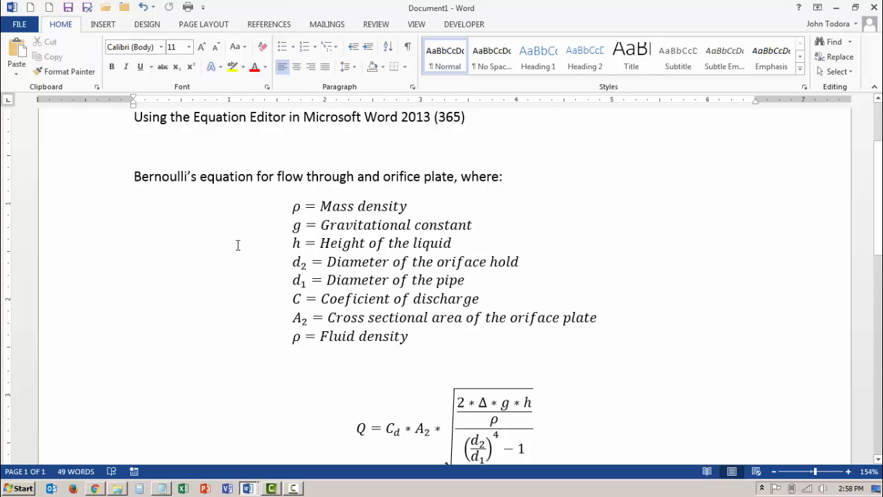
Step: Insert a new blank equation on a new line below the existing flow equation for Q
scroll(218, 249, "down", 2)
scroll(218, 249, "down", 8)
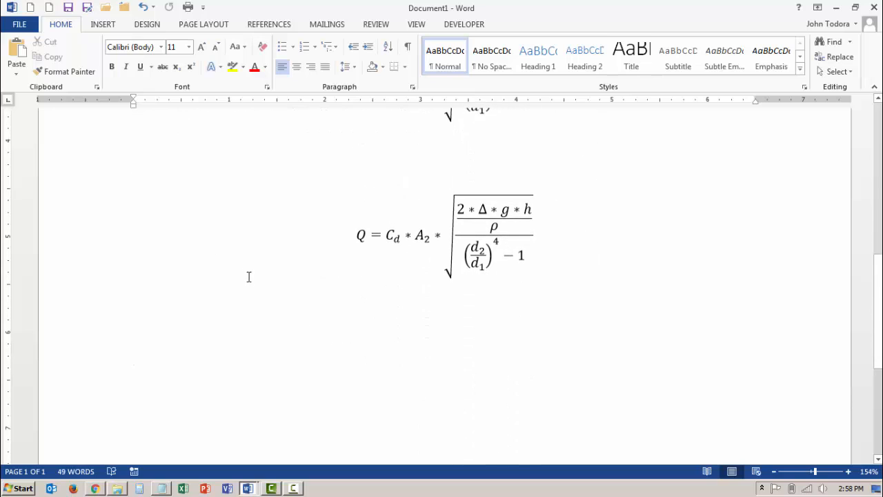
scroll(331, 314, "down", 2)
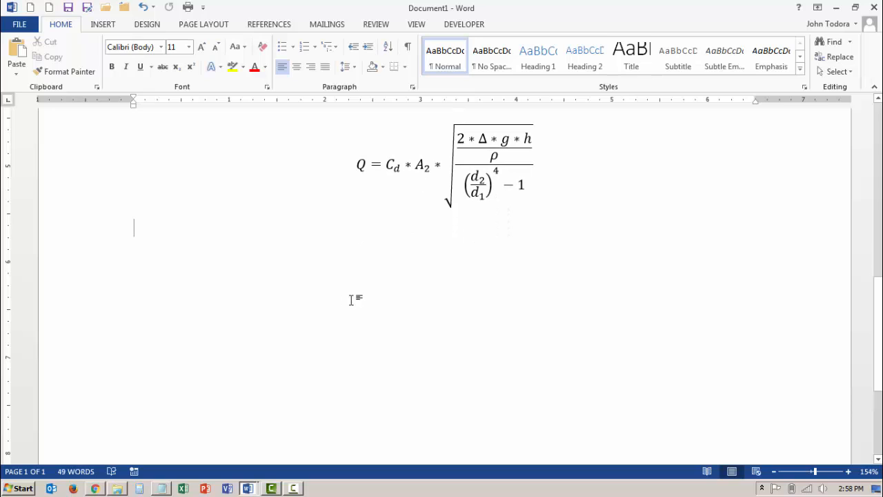
key("Return")
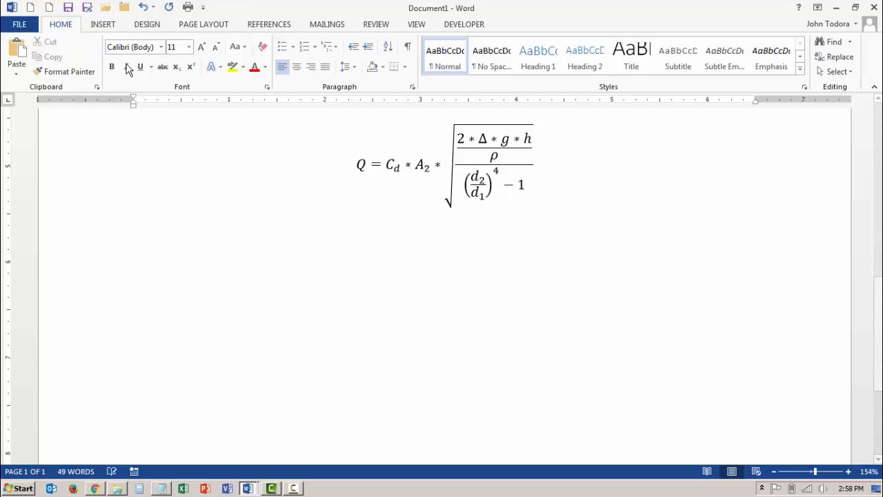
left_click(103, 25)
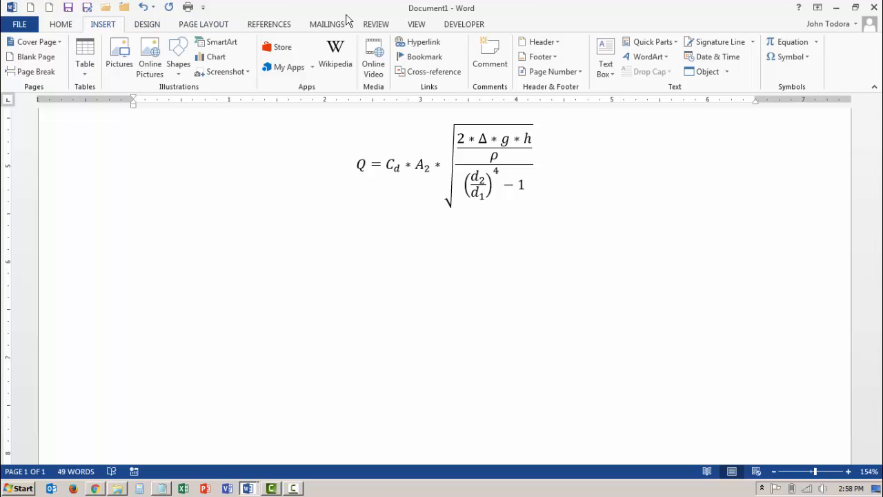
left_click(814, 43)
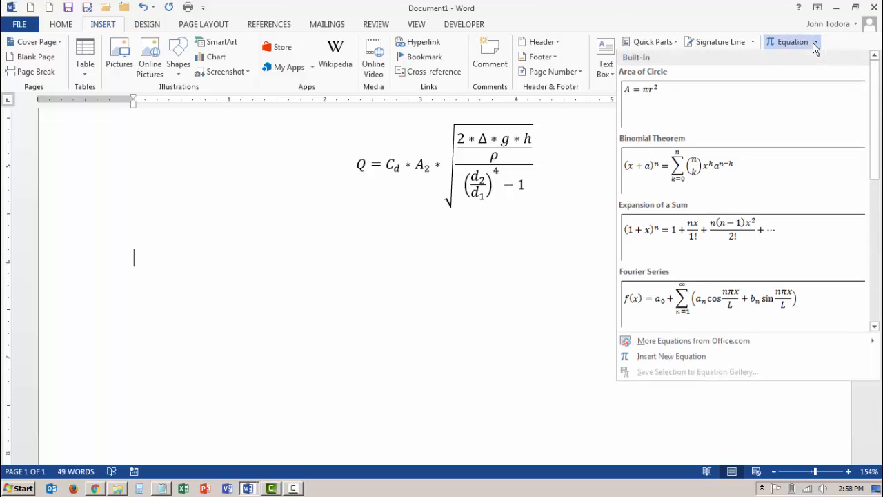
left_click(700, 356)
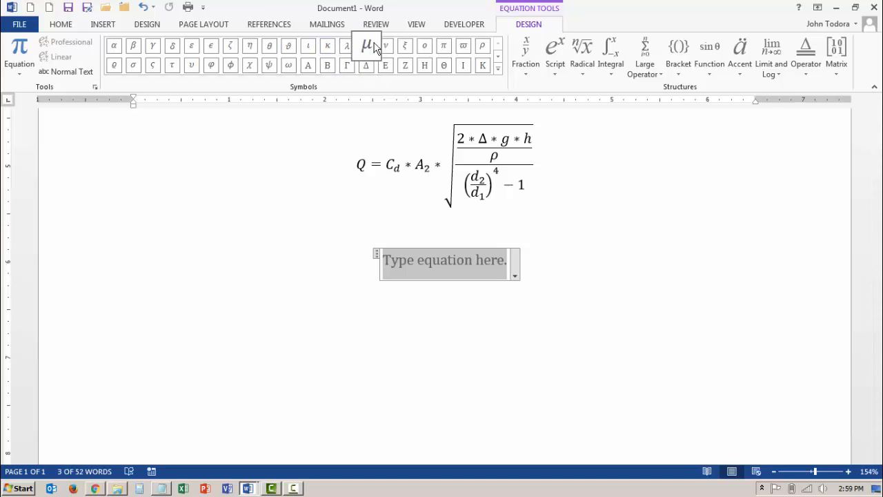
Step: Enter the definition "ρ = Mass density" in the new equation, using the Greek rho symbol
left_click(483, 52)
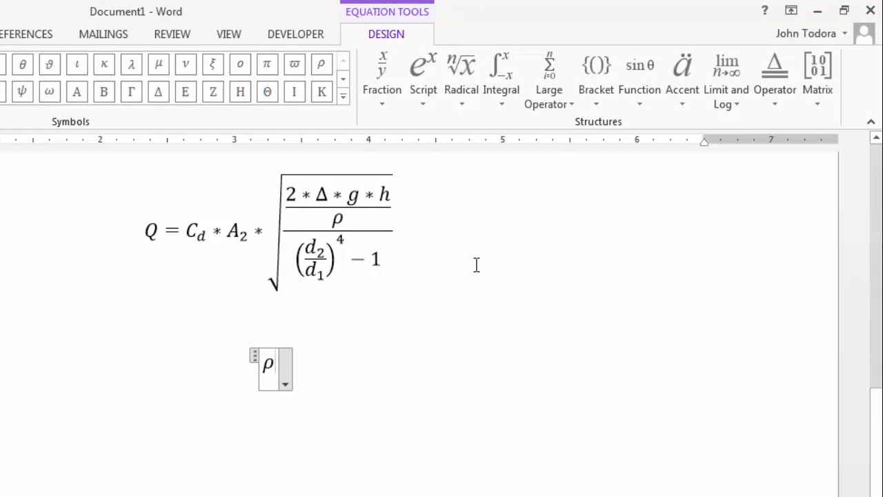
type("= ")
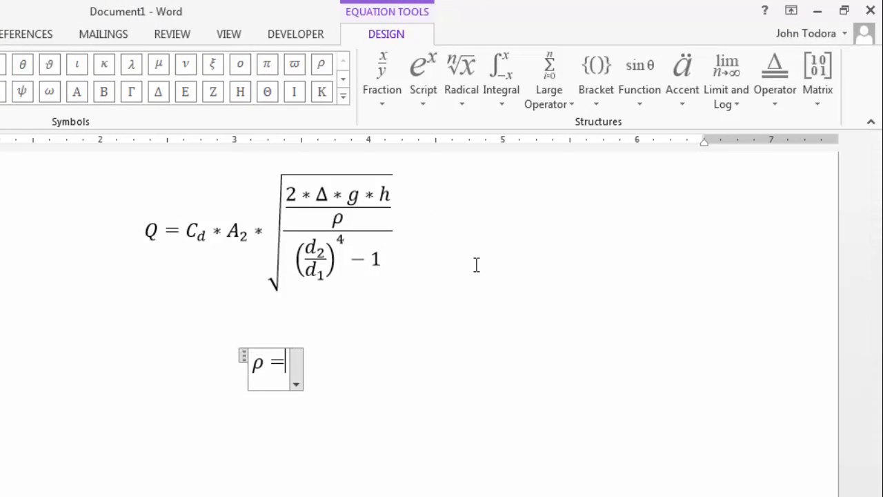
type("Mass")
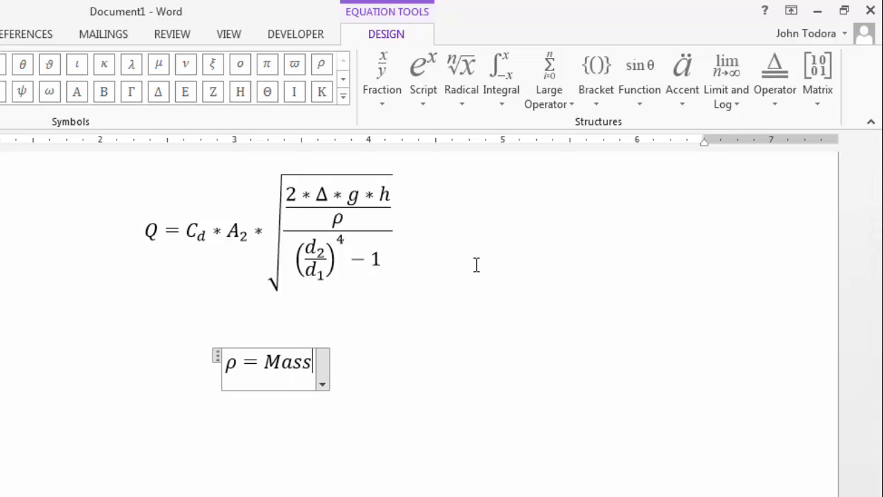
type(" density")
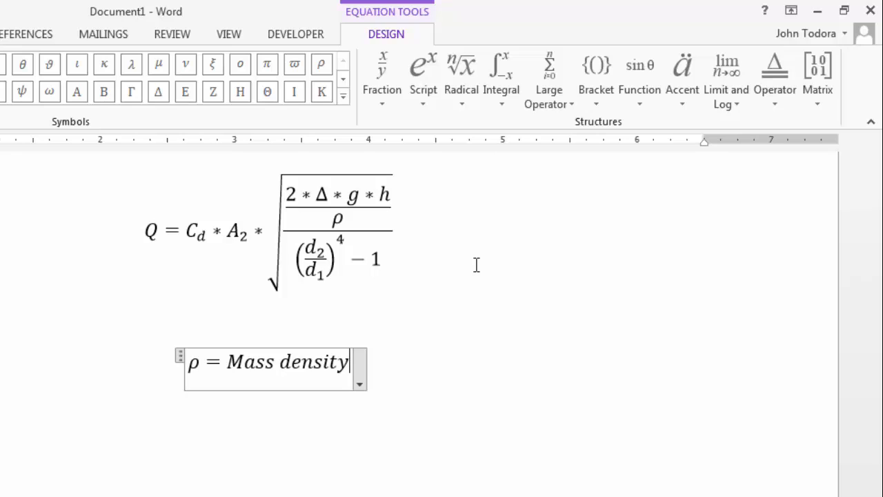
Step: Add a second equation line reading "g = Gravitational constant" below the mass density definition
key("Return")
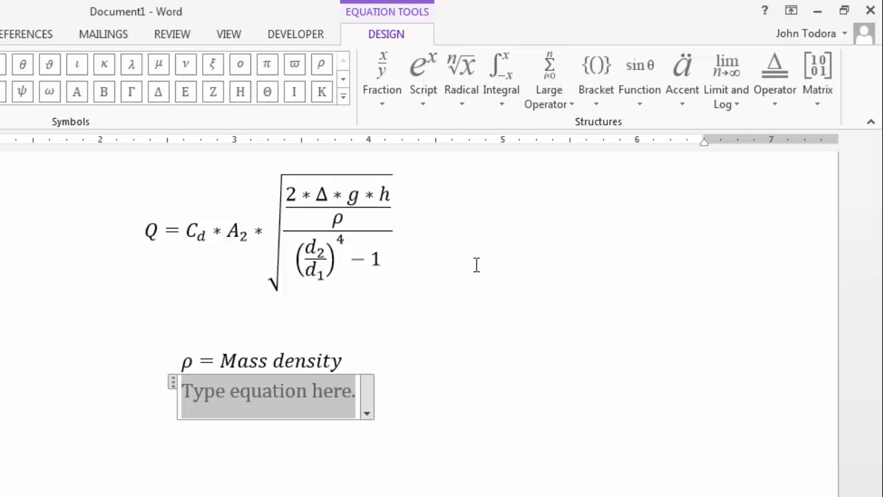
type("g")
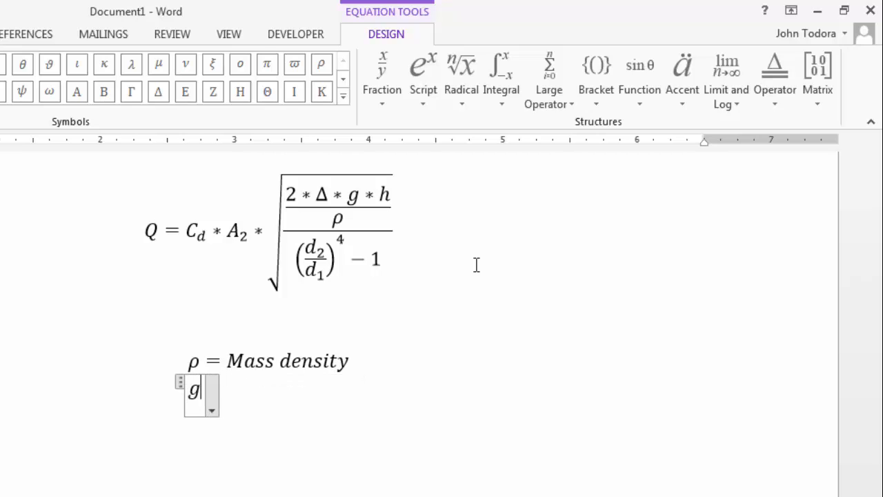
type(" = Gra")
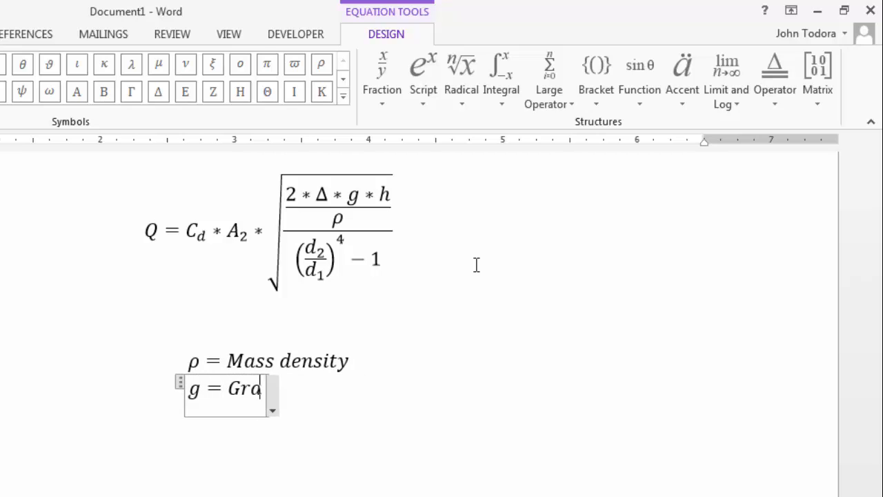
type("vitational")
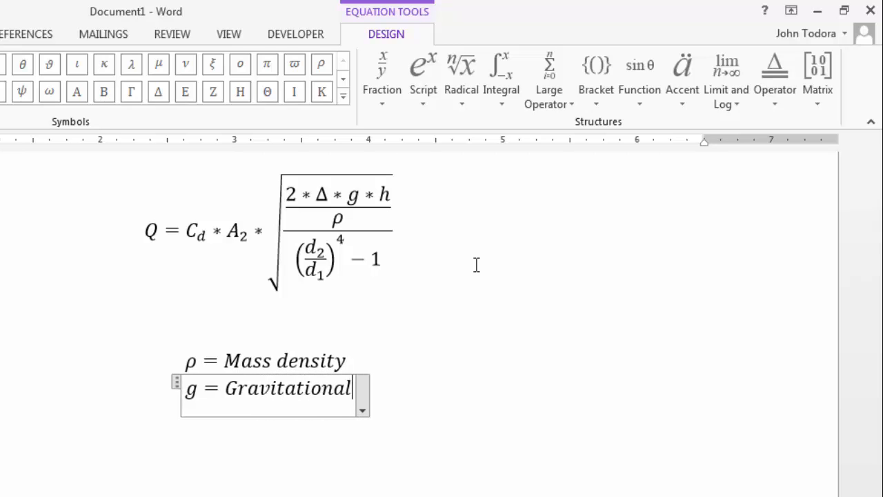
type(" constant")
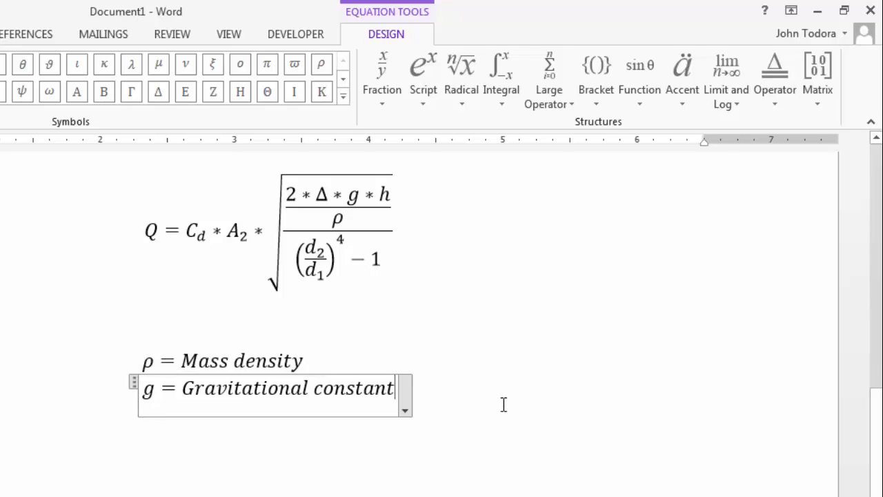
Step: Add a third equation line reading "h = Height of the liquid vessel"
key("Return")
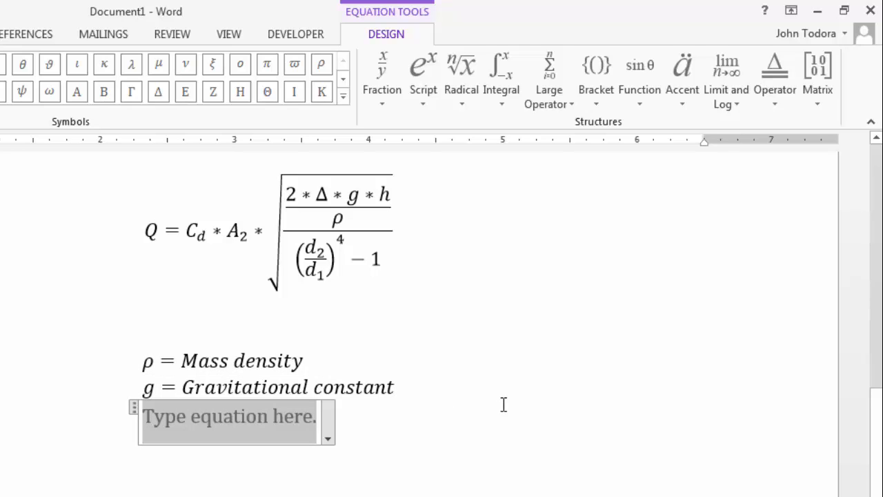
type("h = ")
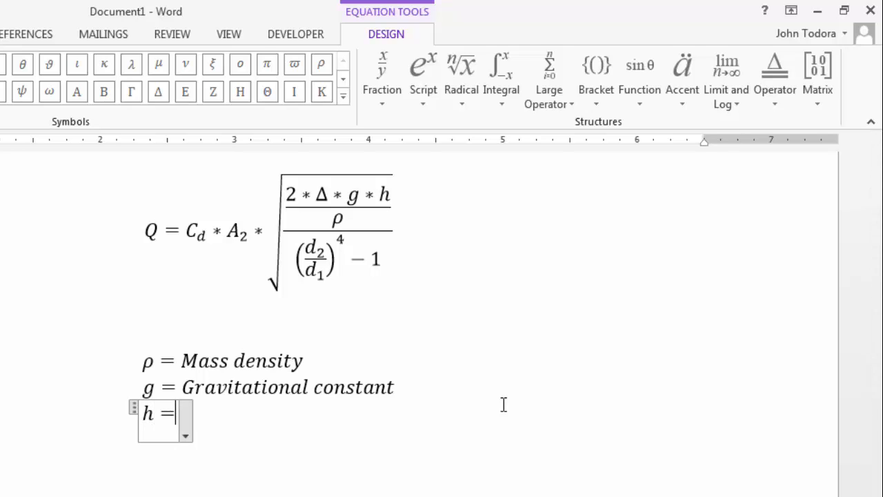
type("Height o")
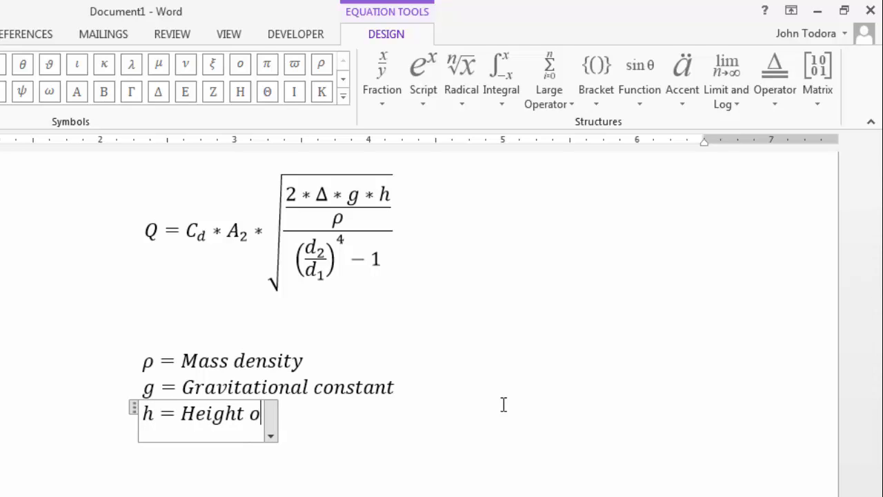
type("f the liqui")
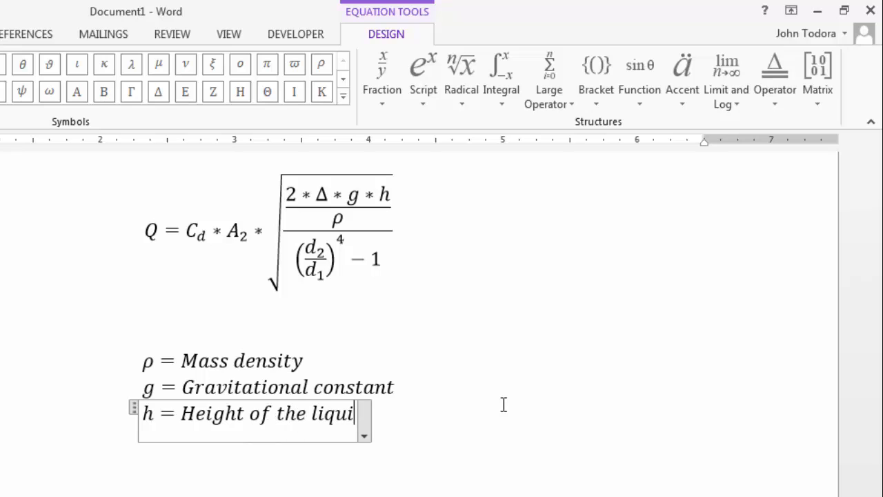
type("d")
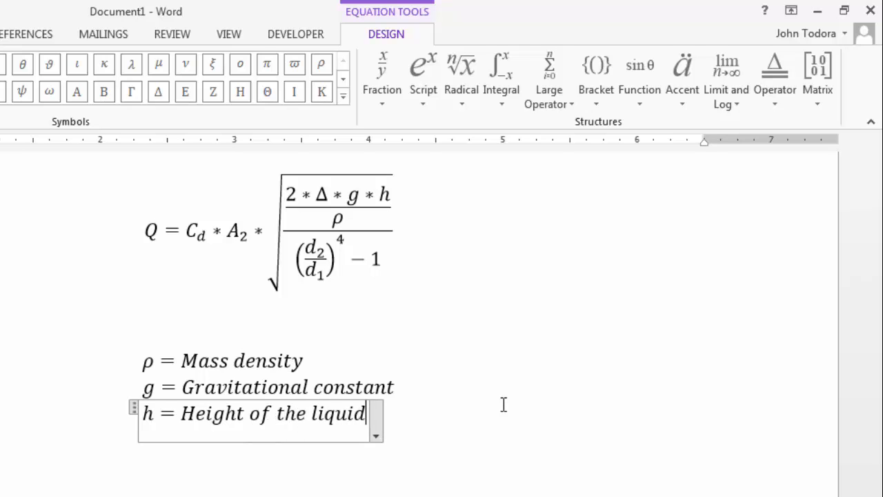
type(" vessel")
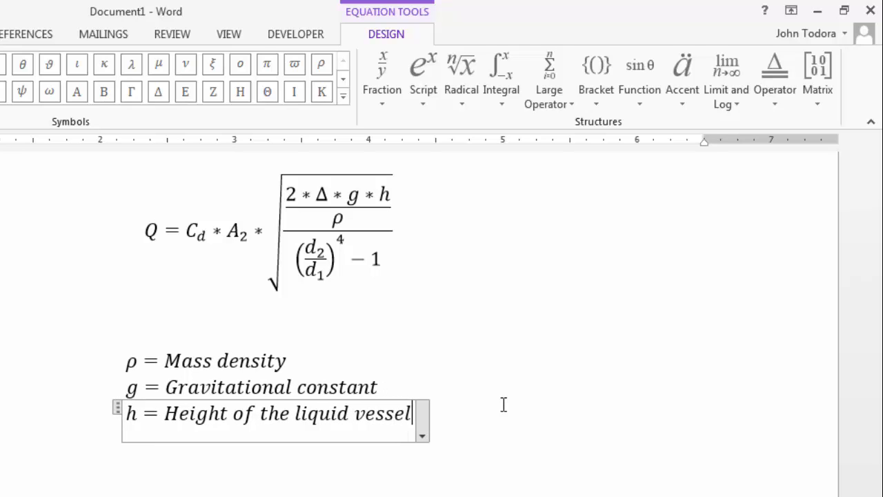
Step: Start a fourth equation line with a subscript structure, using d as the base and 2 as the subscript
key("Return")
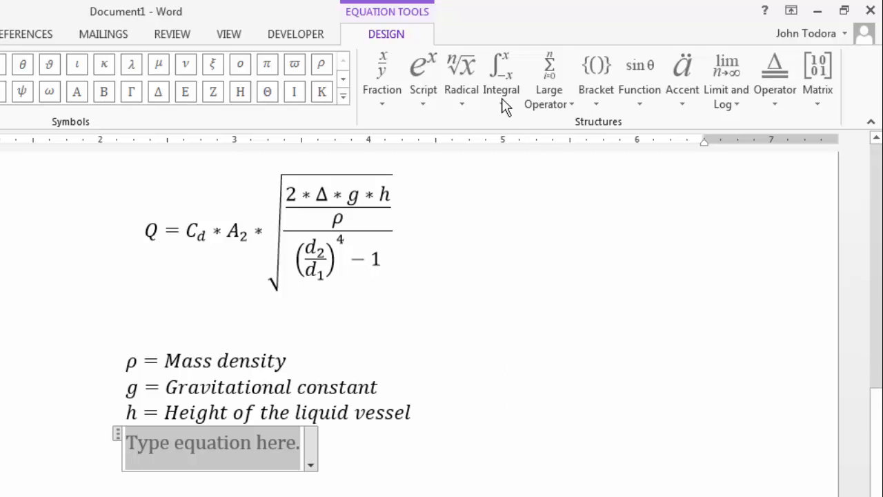
left_click(426, 80)
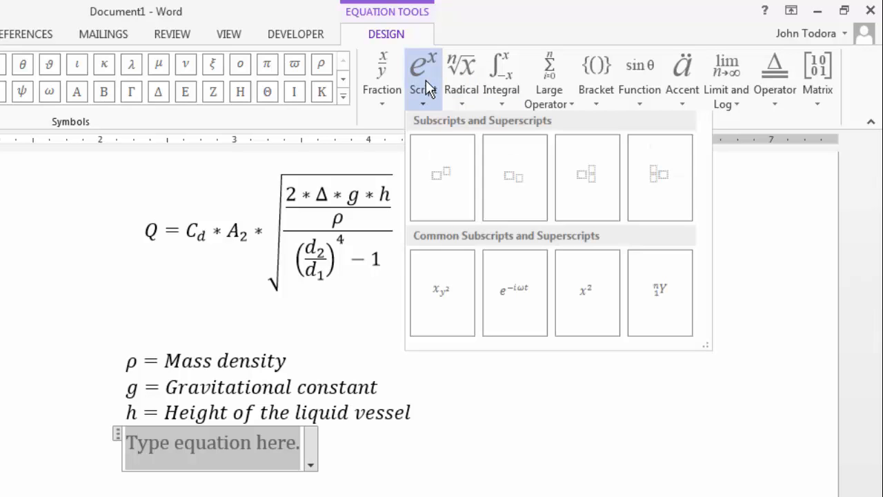
left_click(509, 180)
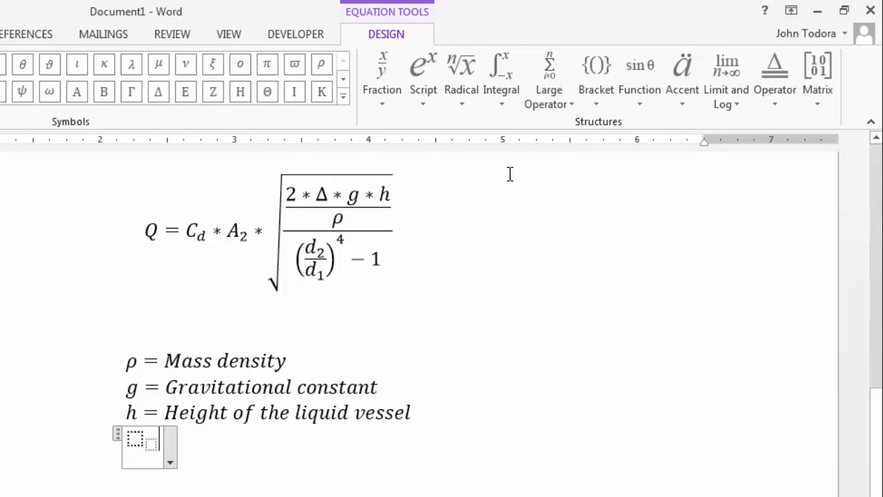
key("Left")
key("Left")
type("d")
key("Right")
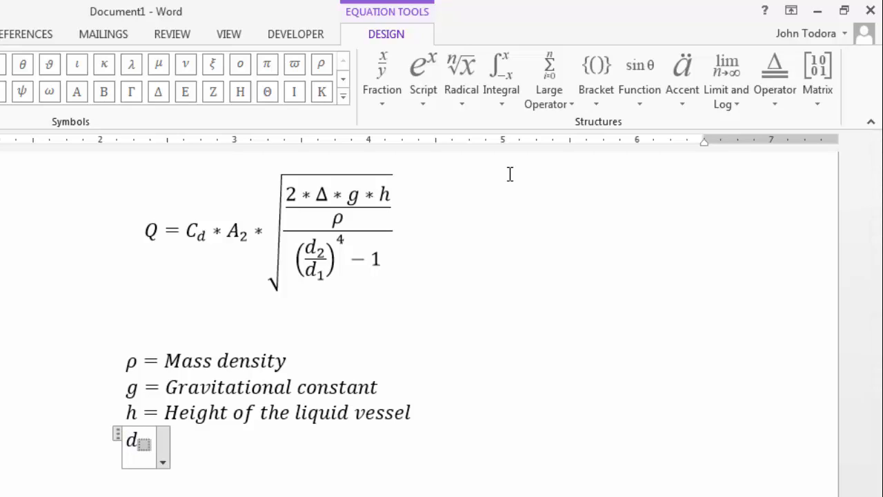
type("2")
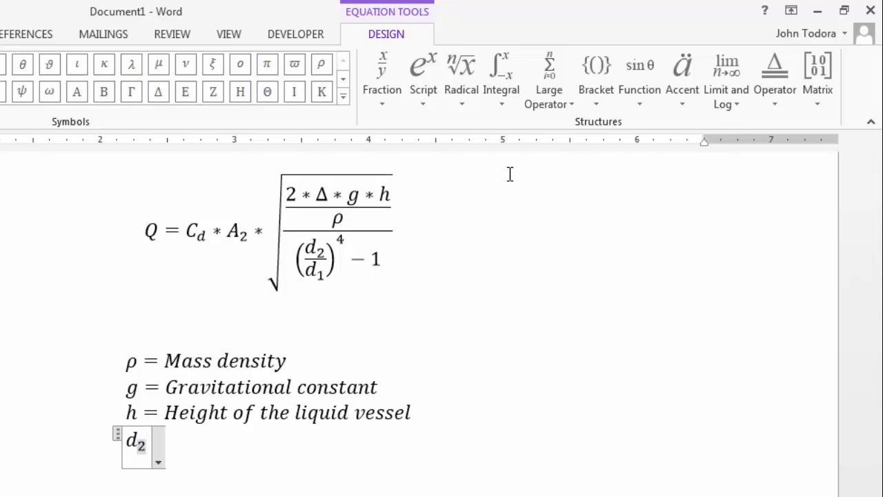
key("Right")
Step: Complete the d₂ line with the definition "= Diameter of the oriface hole"
type("= ")
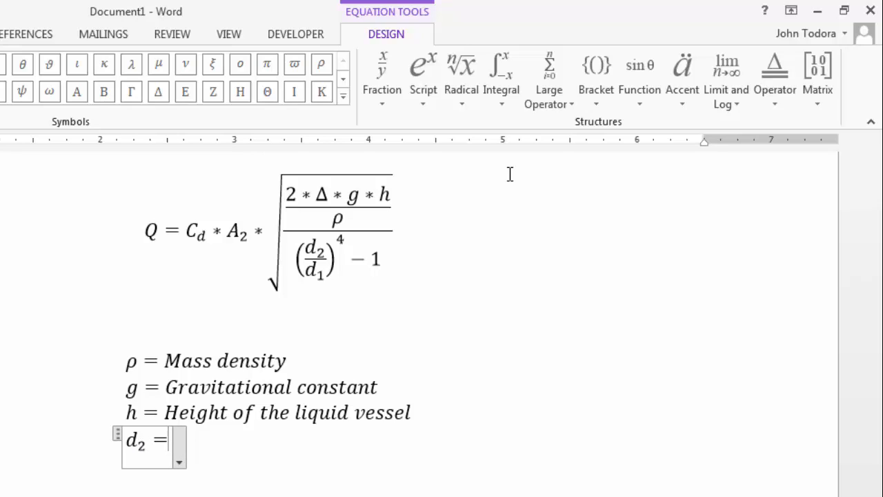
type("Diamet")
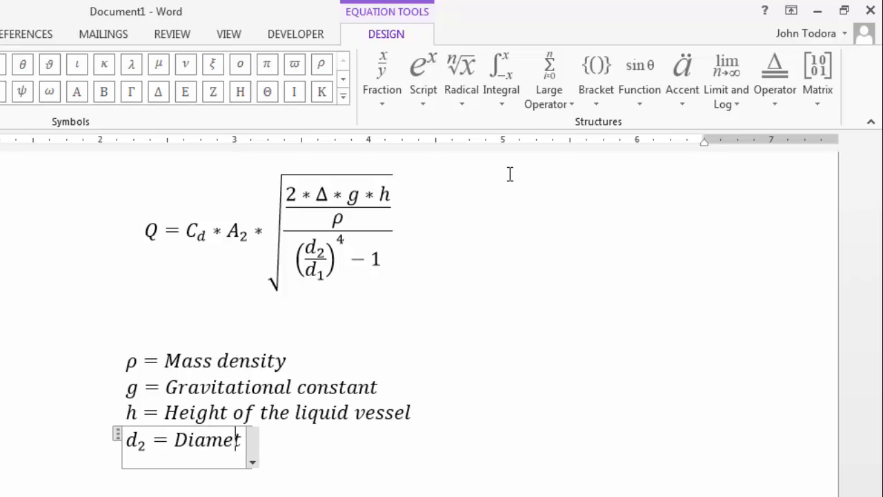
type("er of rht")
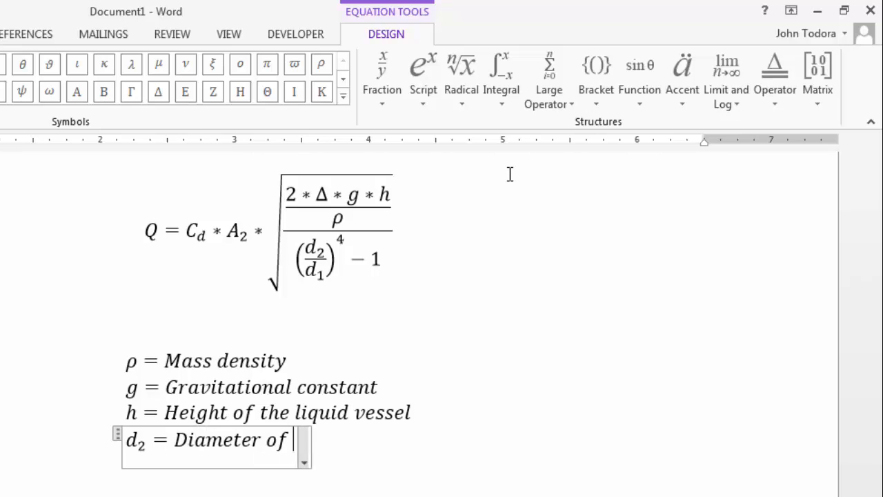
key("BackSpace")
key("BackSpace")
key("BackSpace")
type("the ")
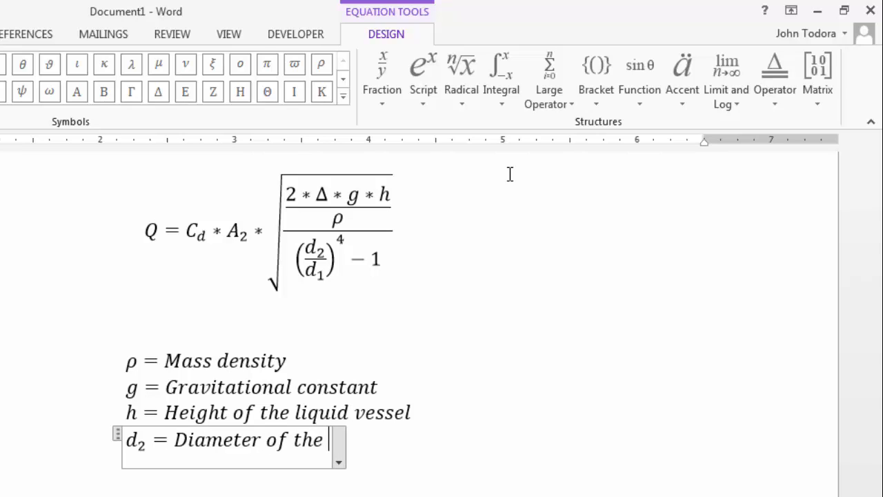
type("ori")
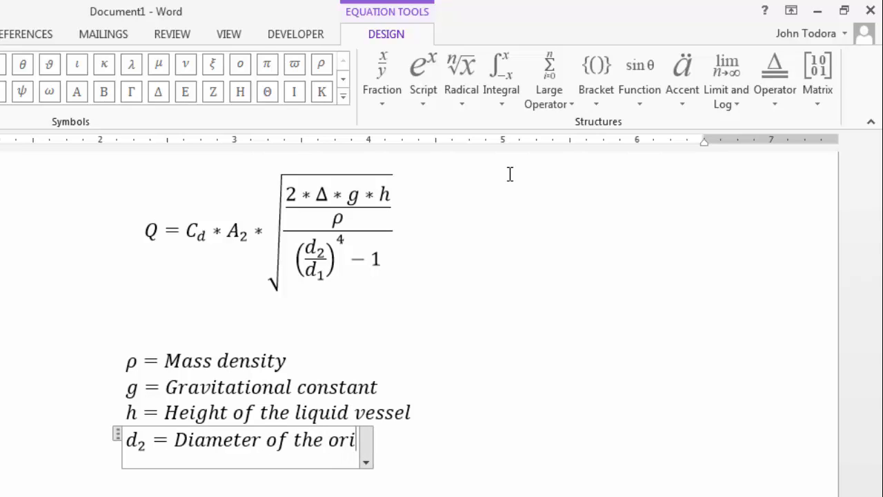
type("face hole")
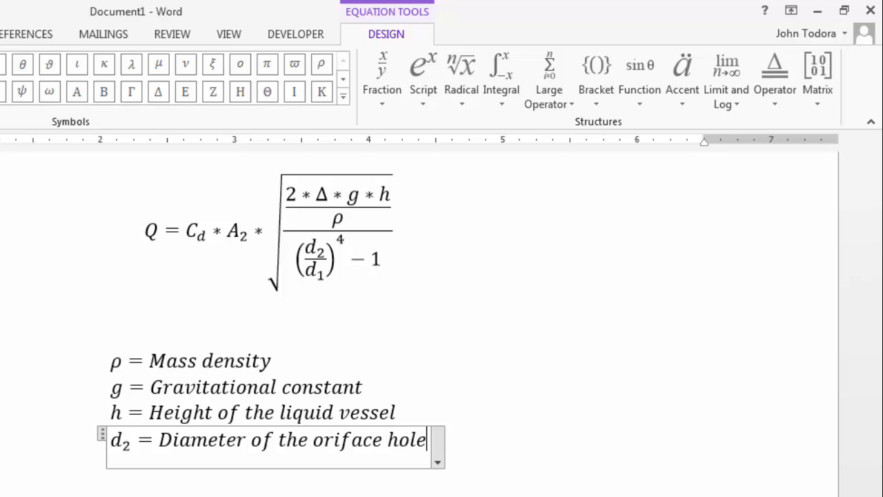
Step: Start a fifth equation line with a subscript structure, using d as the base and 1 as the subscript
key("Return")
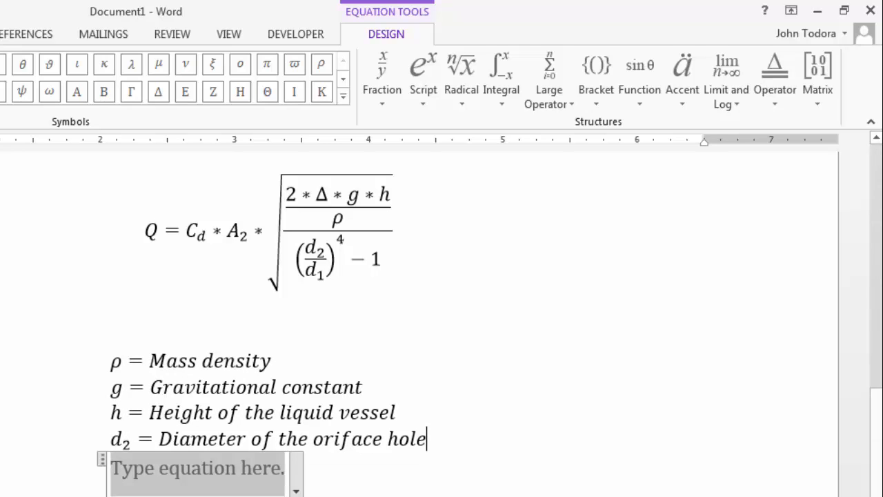
left_click(423, 76)
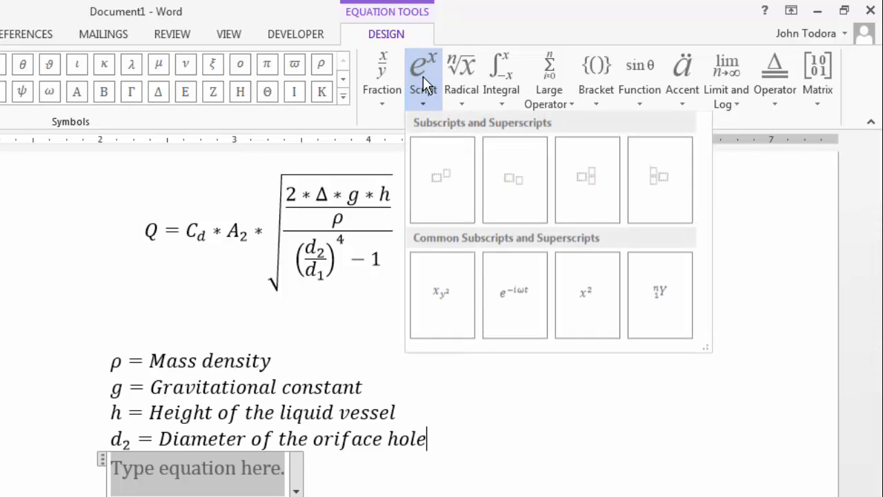
left_click(516, 190)
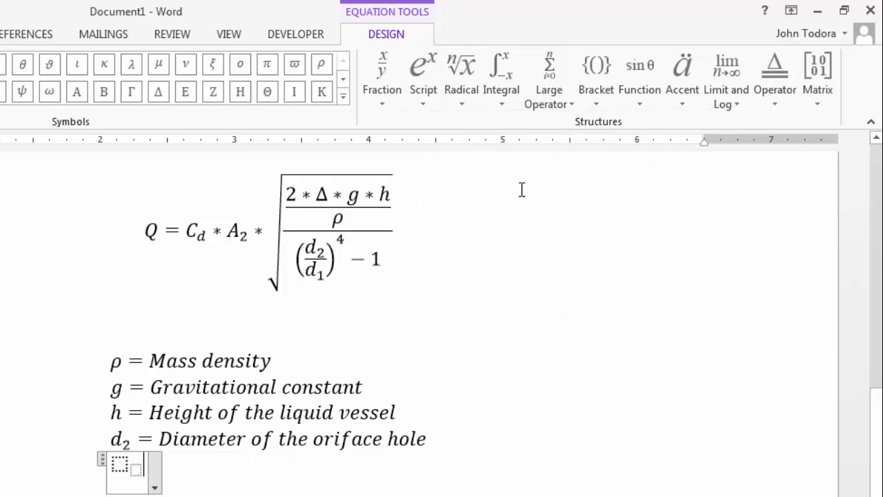
left_click(119, 464)
type("d")
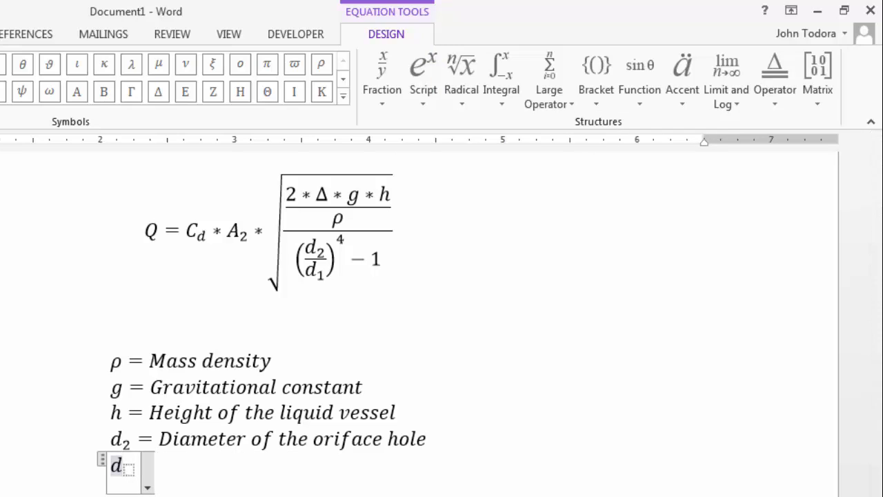
key("Right")
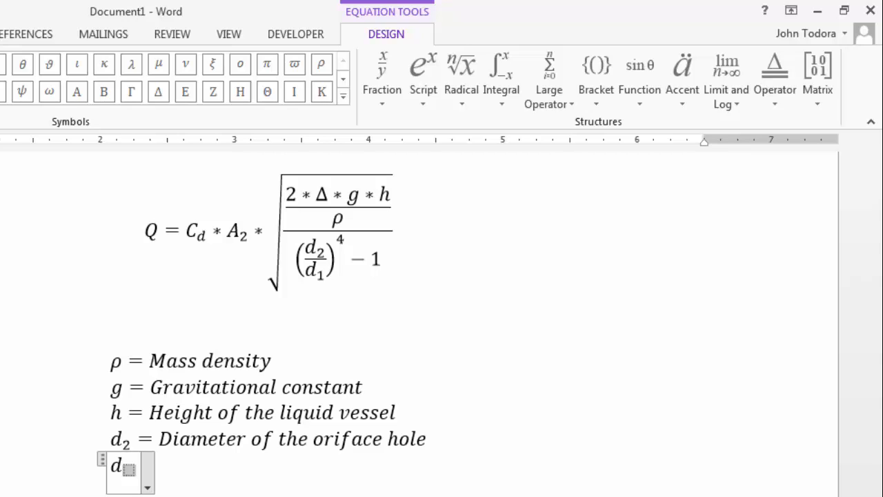
type("1 ")
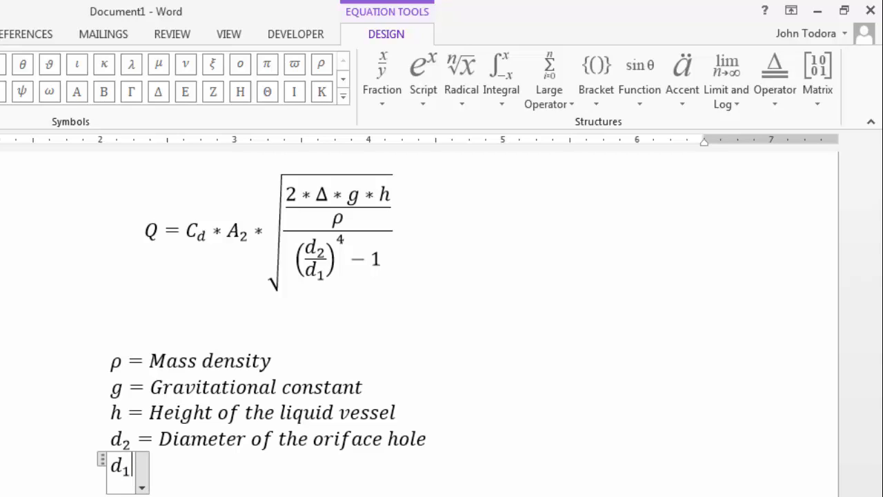
Step: Complete the d₁ line with the definition "= Diameter of the pipe" and end the equation
type("=")
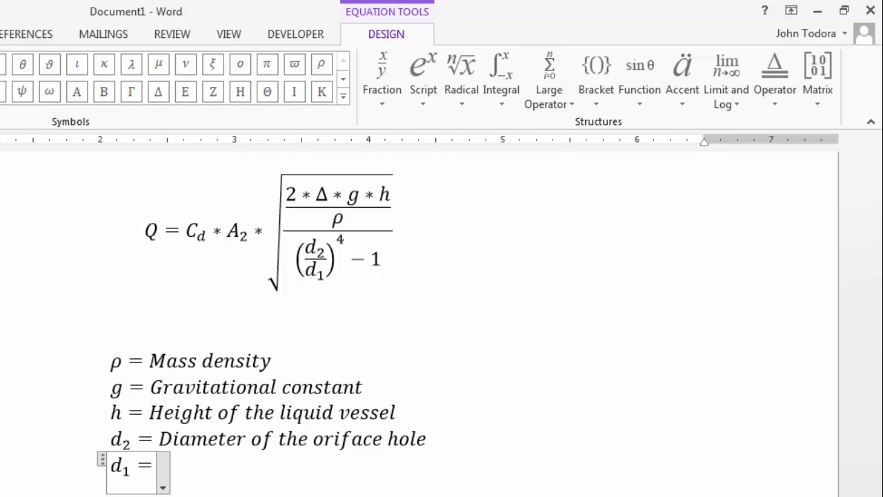
type(" Diameter")
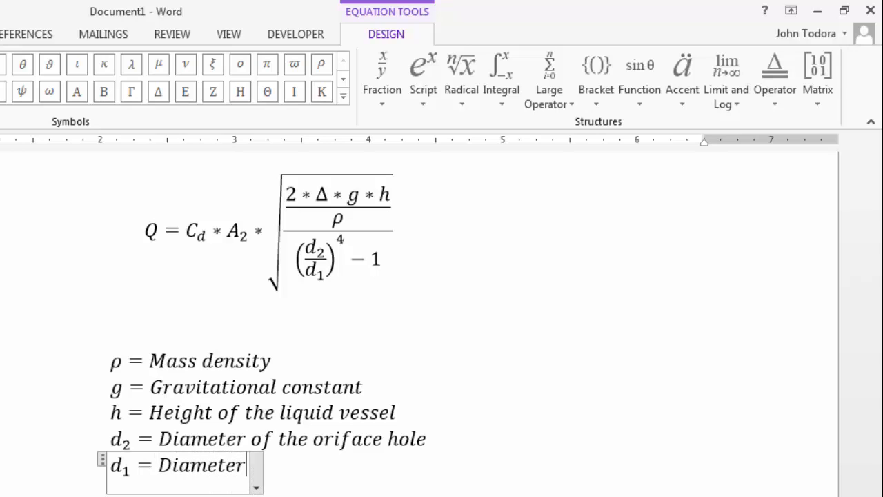
type(" of the pipe")
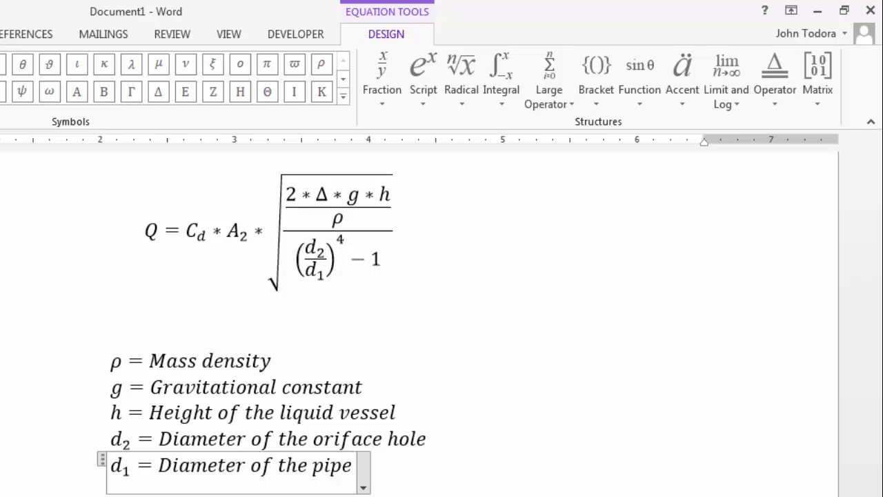
key("Return")
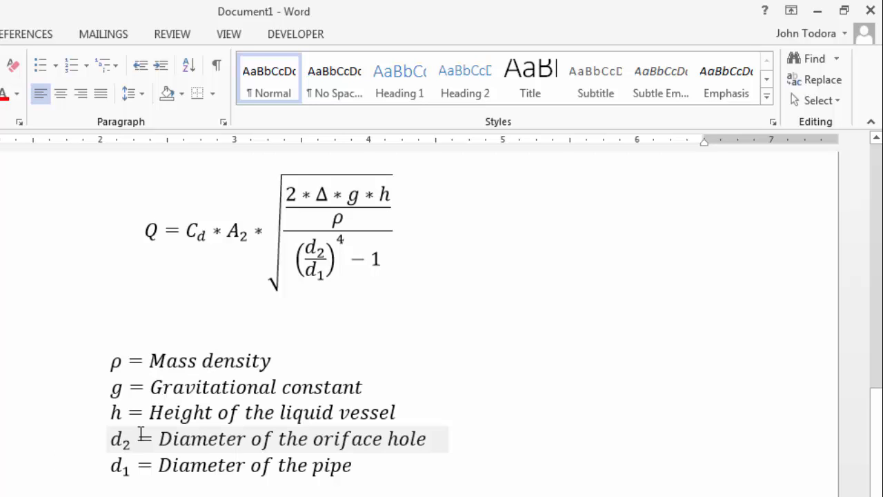
key("ctrl+v")
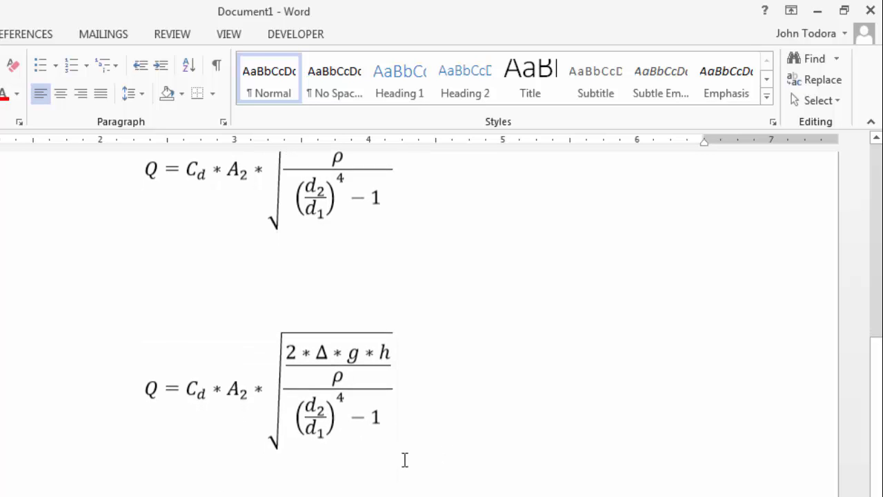
scroll(405, 460, "down", 1)
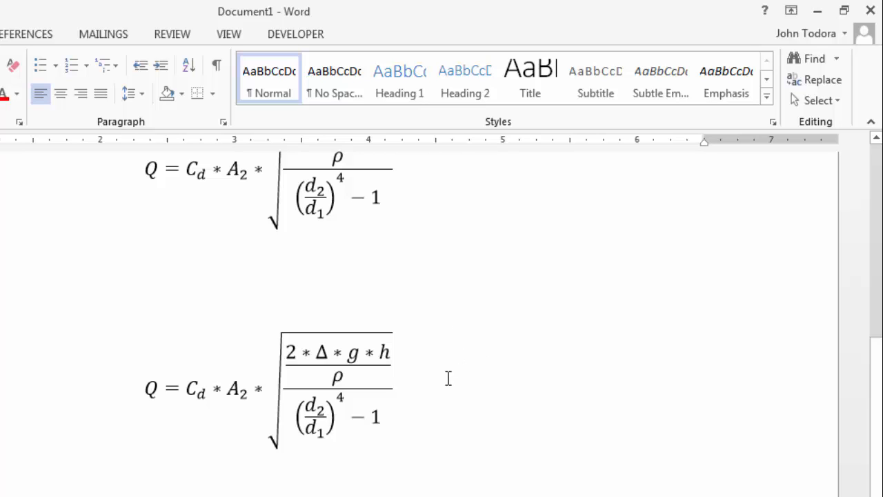
scroll(448, 378, "down", 3)
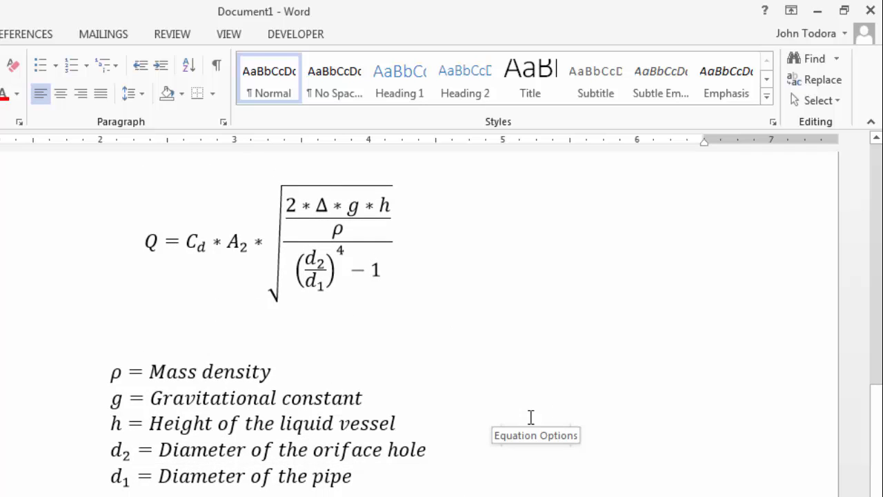